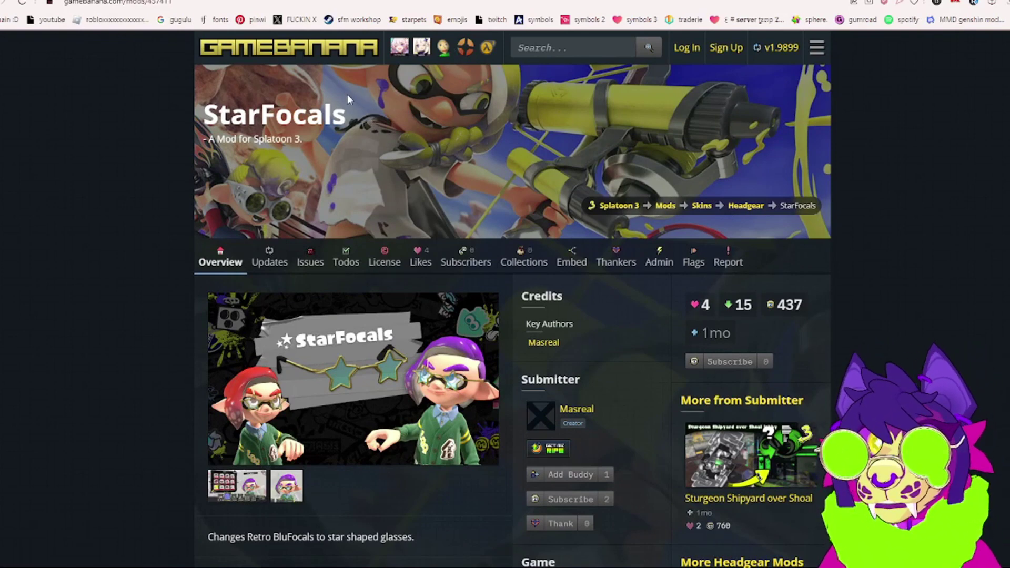
Browse the StarFocals preview images in the lightbox, close it, and scroll down to Files.
{"action": "mouse_move", "coordinate": [326, 59]}
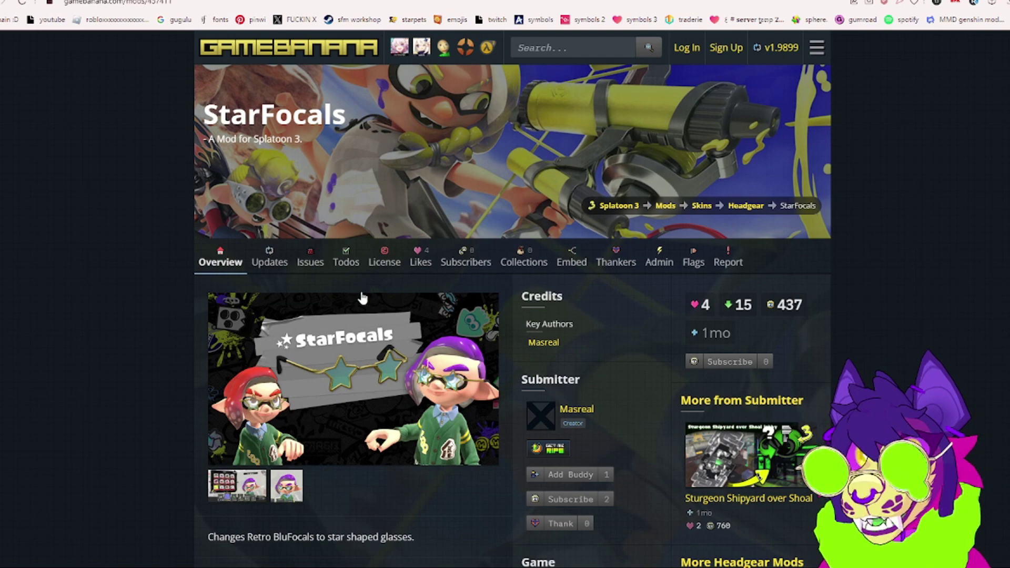
{"action": "scroll", "coordinate": [361, 300], "scroll_direction": "down", "scroll_amount": 3}
{"action": "scroll", "coordinate": [362, 297], "scroll_direction": "down", "scroll_amount": 1}
{"action": "scroll", "coordinate": [362, 299], "scroll_direction": "up", "scroll_amount": 1}
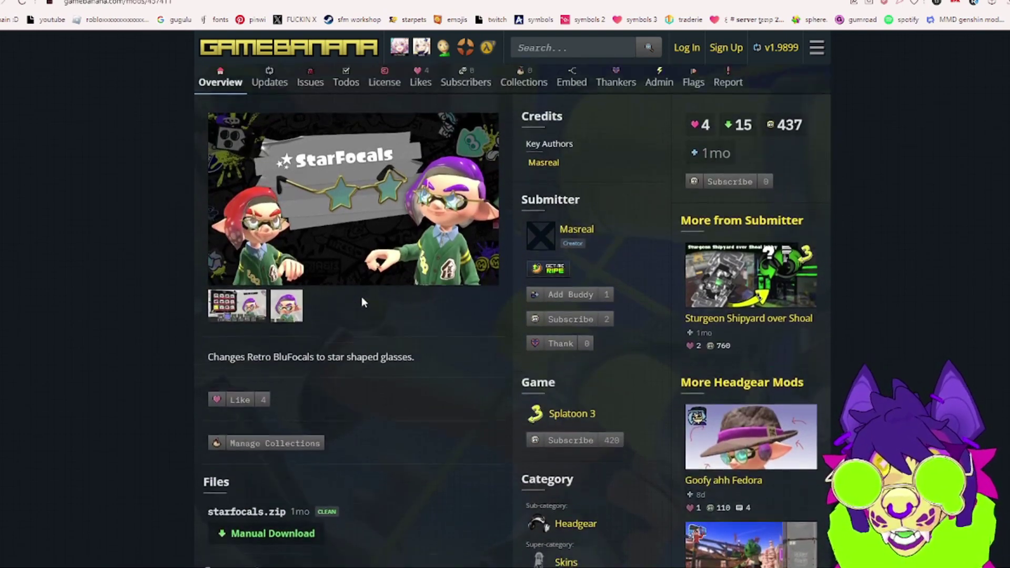
{"action": "left_click", "coordinate": [287, 311]}
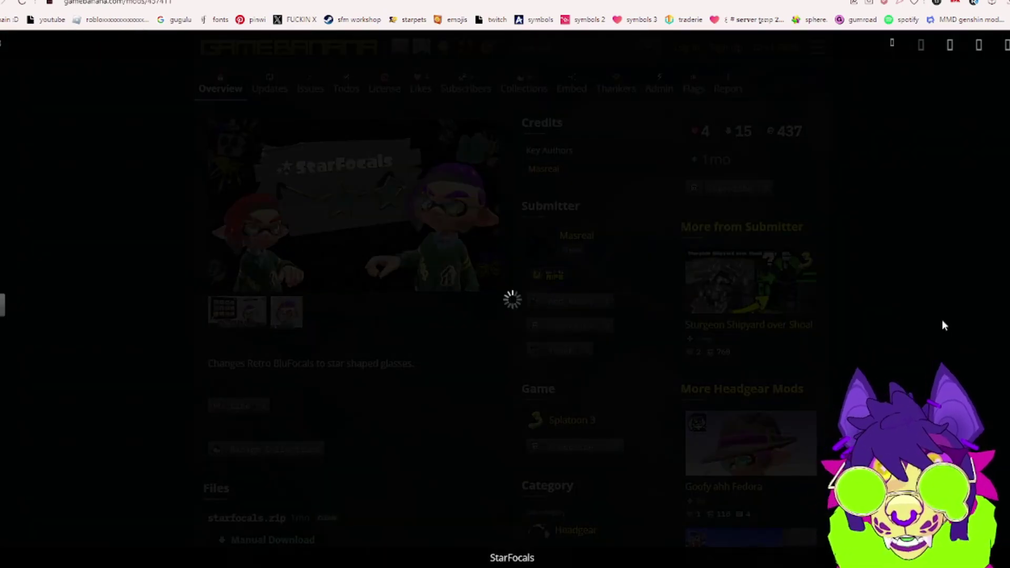
{"action": "left_click", "coordinate": [6, 306]}
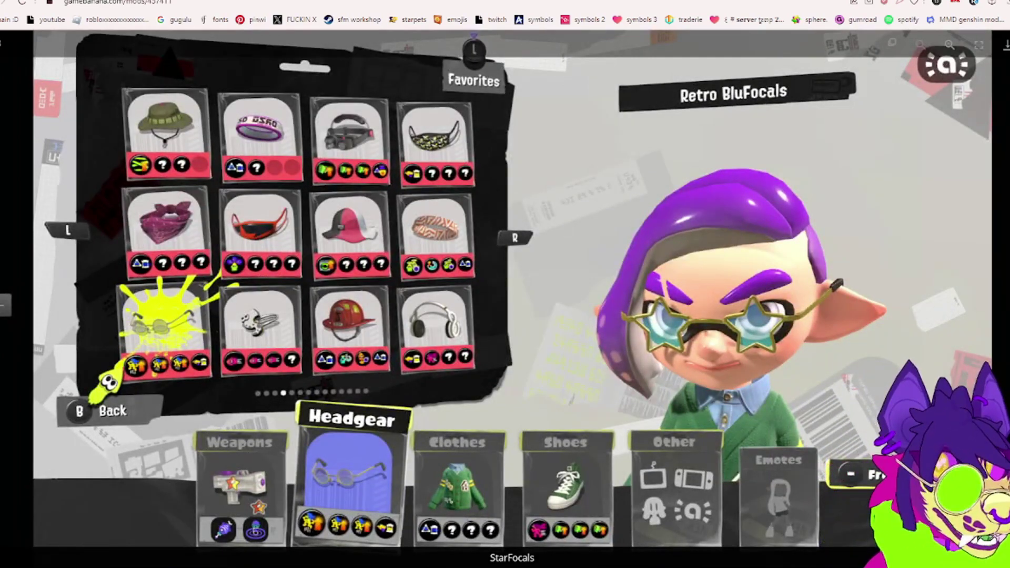
{"action": "key", "text": "Escape"}
{"action": "scroll", "coordinate": [409, 468], "scroll_direction": "down", "scroll_amount": 2}
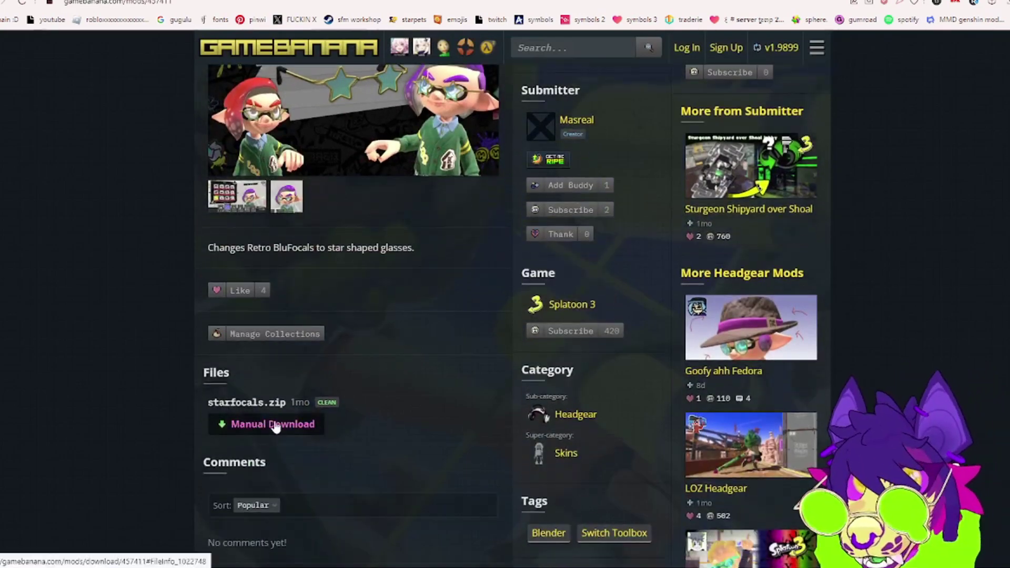
{"action": "scroll", "coordinate": [352, 484], "scroll_direction": "down", "scroll_amount": 2}
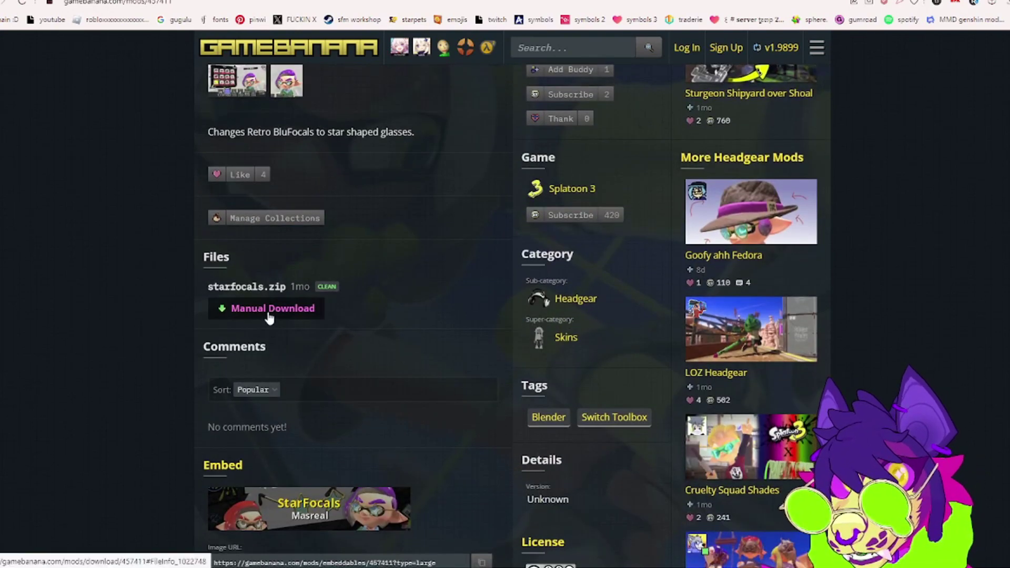
Go to the StarFocals download page and scroll to starfocals.zip (423 KB).
{"action": "left_click", "coordinate": [264, 309]}
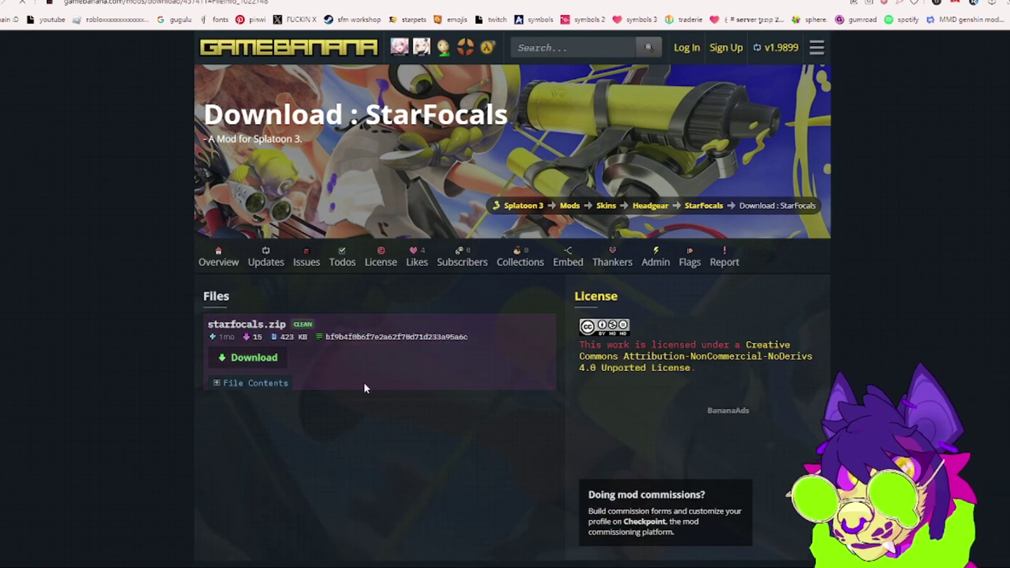
{"action": "scroll", "coordinate": [405, 481], "scroll_direction": "down", "scroll_amount": 3}
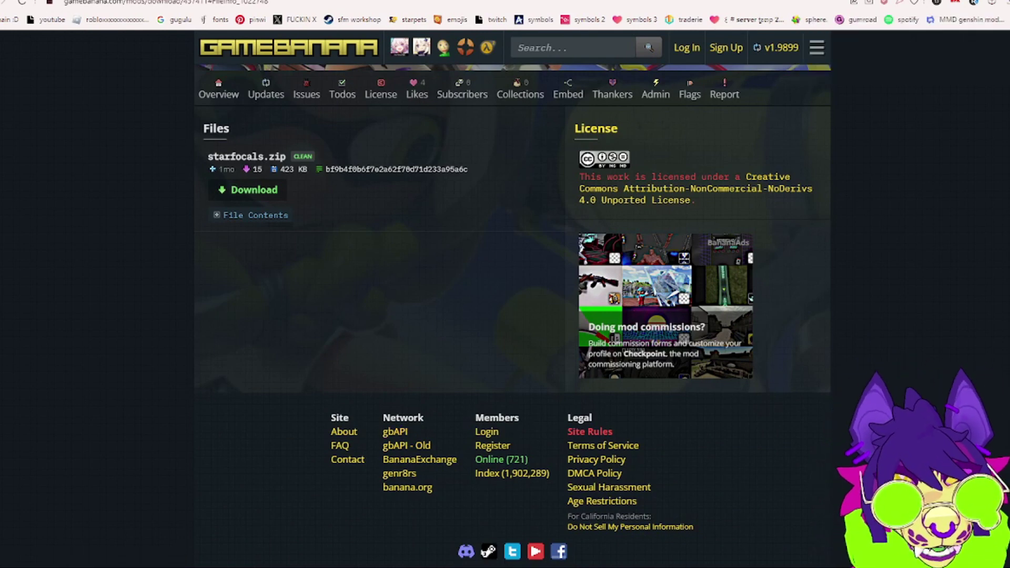
Open File Explorer at Documentos > blender stuff > Splatoon > FROM MODS.
{"action": "key", "text": "super+e"}
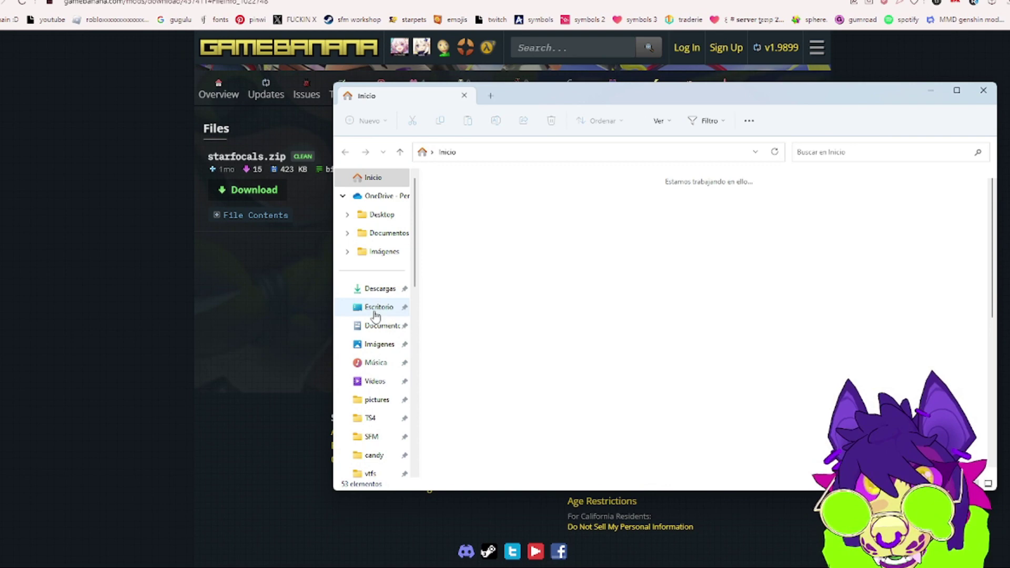
{"action": "left_click", "coordinate": [380, 325]}
{"action": "double_click", "coordinate": [492, 252]}
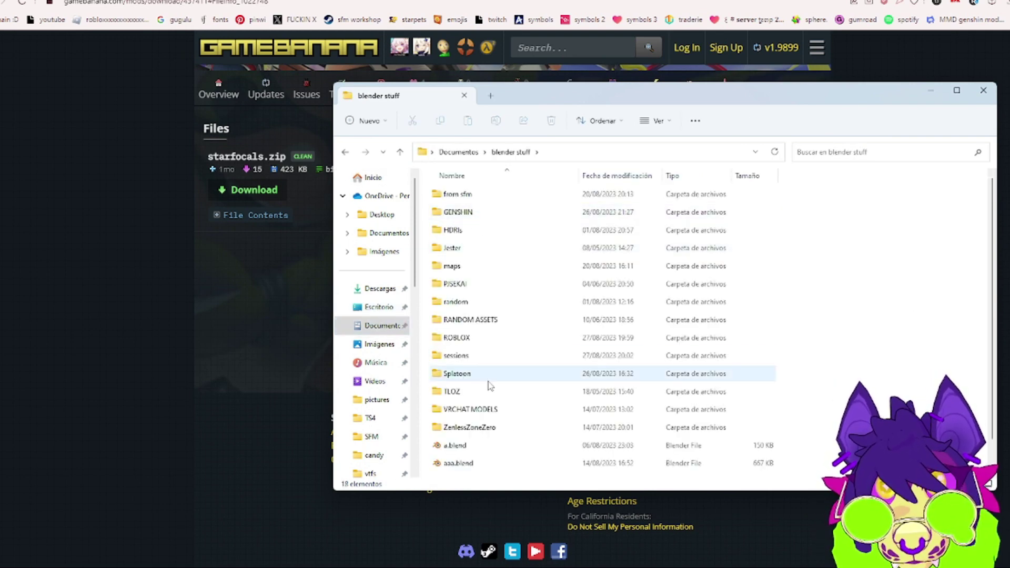
{"action": "double_click", "coordinate": [489, 380]}
{"action": "scroll", "coordinate": [490, 386], "scroll_direction": "down", "scroll_amount": 20}
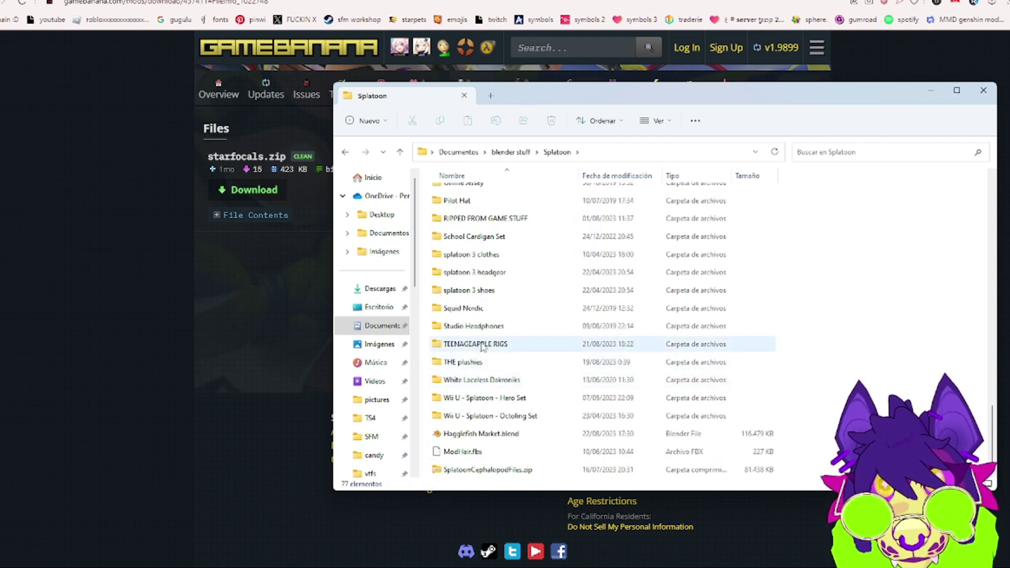
{"action": "scroll", "coordinate": [489, 336], "scroll_direction": "up", "scroll_amount": 20}
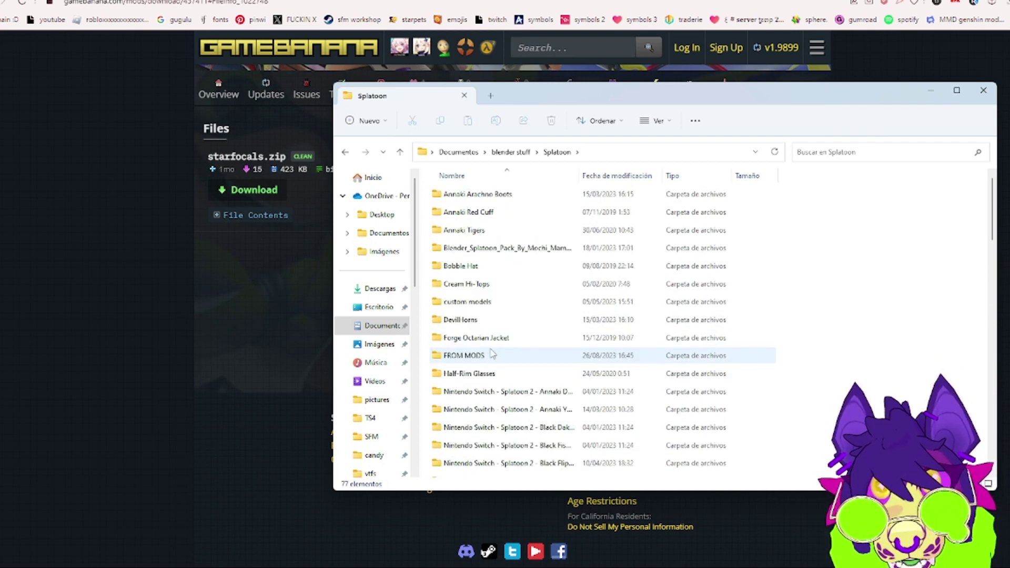
{"action": "double_click", "coordinate": [494, 354]}
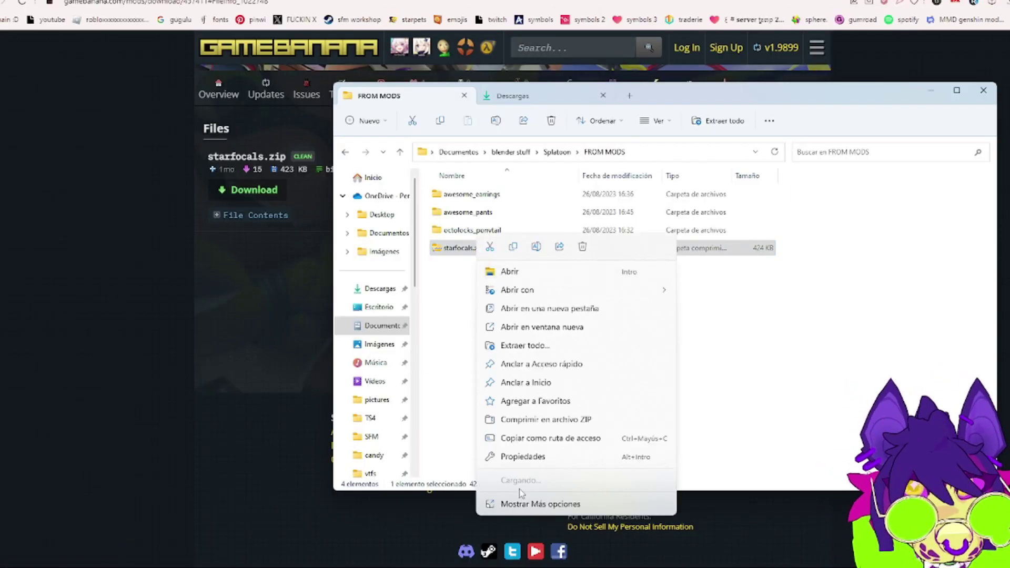
Extract starfocals.zip into a starfocals folder with WinRAR and check its 0100C2500FC20000 subfolder.
{"action": "mouse_move", "coordinate": [543, 482]}
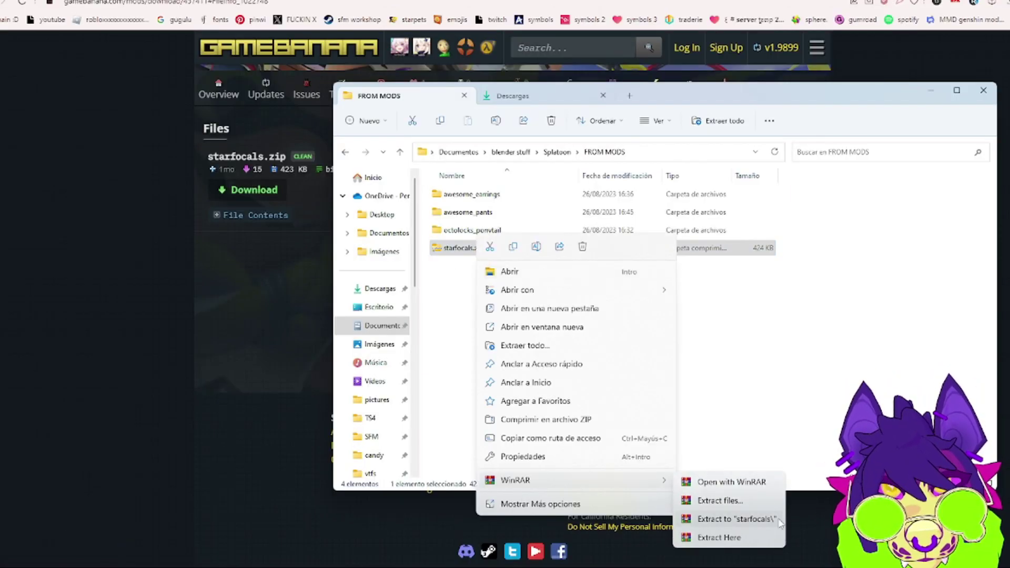
{"action": "left_click", "coordinate": [761, 521]}
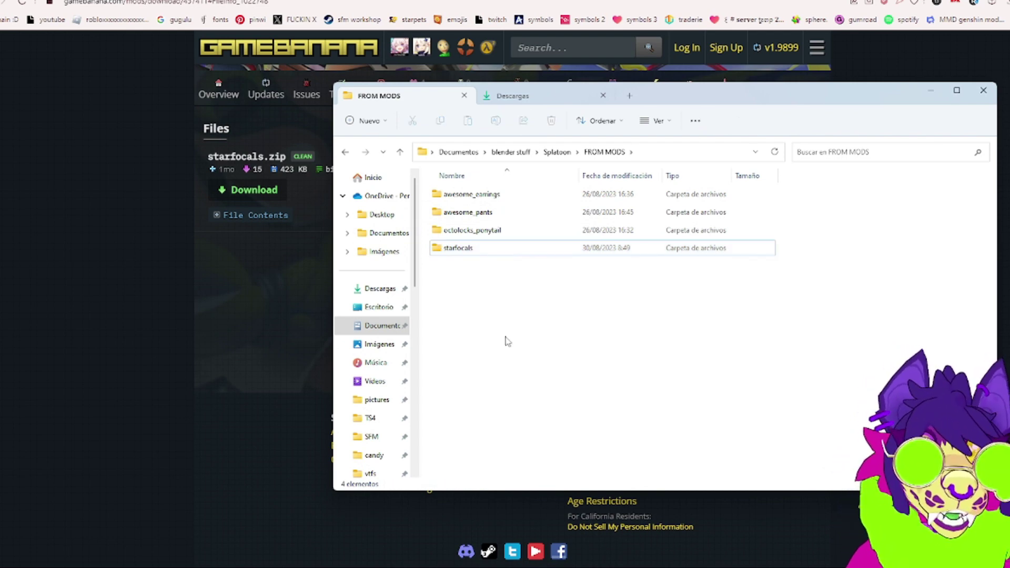
{"action": "double_click", "coordinate": [475, 250]}
{"action": "double_click", "coordinate": [514, 196]}
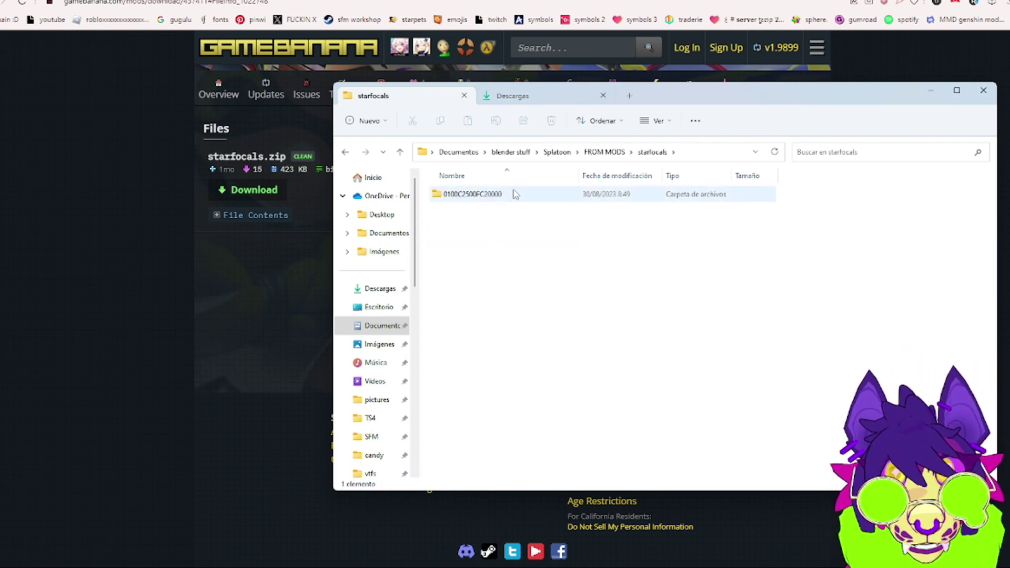
{"action": "left_click", "coordinate": [604, 153]}
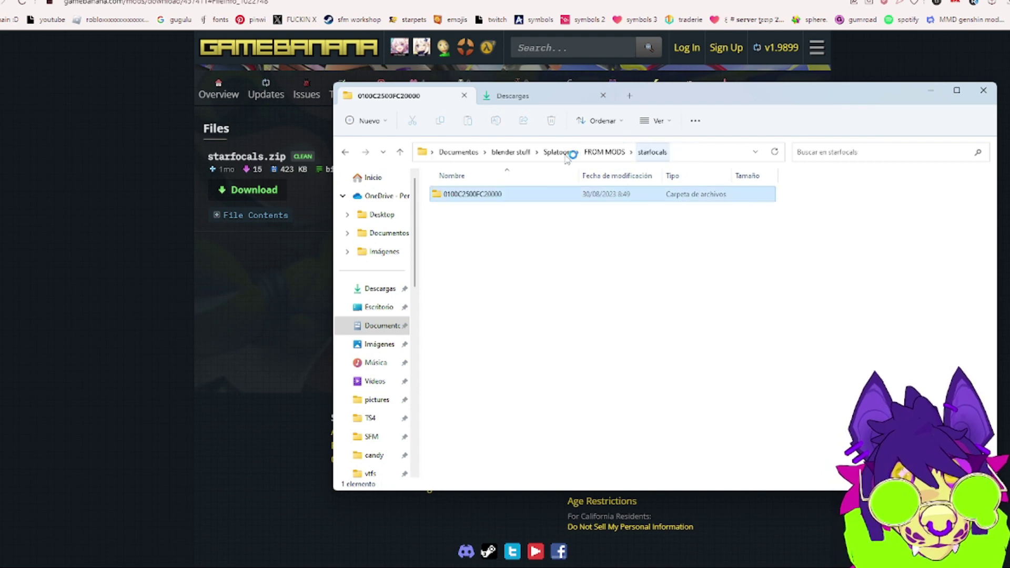
{"action": "left_click", "coordinate": [557, 152]}
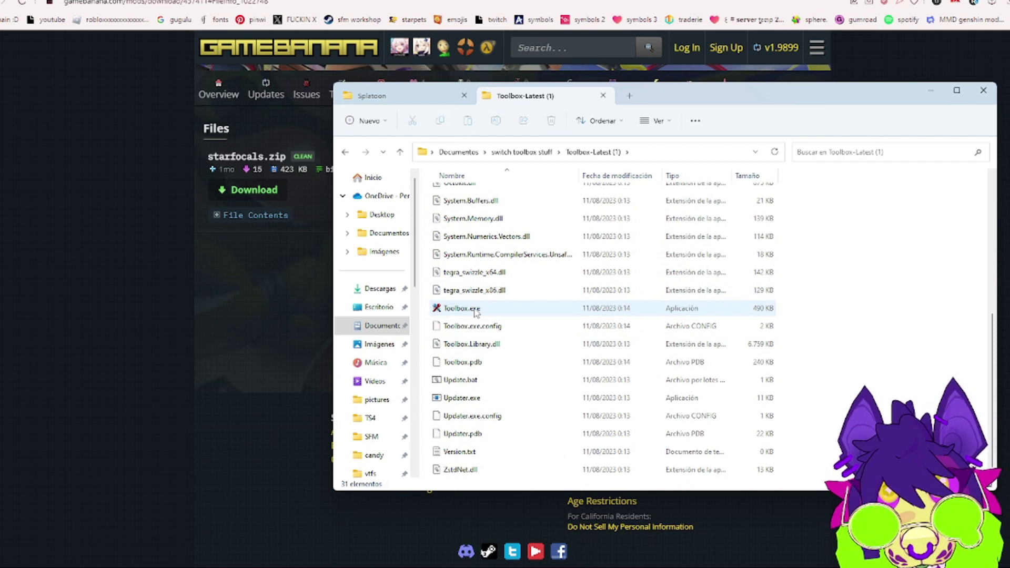
Launch Switch Toolbox and open the starfocals mod folder from FROM MODS.
{"action": "double_click", "coordinate": [476, 310]}
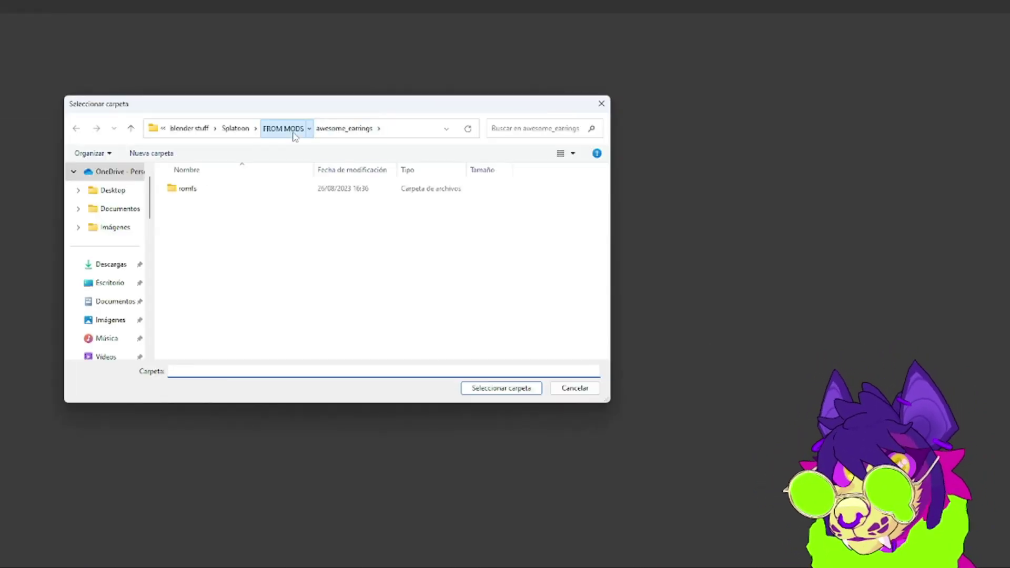
{"action": "left_click", "coordinate": [286, 130]}
{"action": "double_click", "coordinate": [218, 244]}
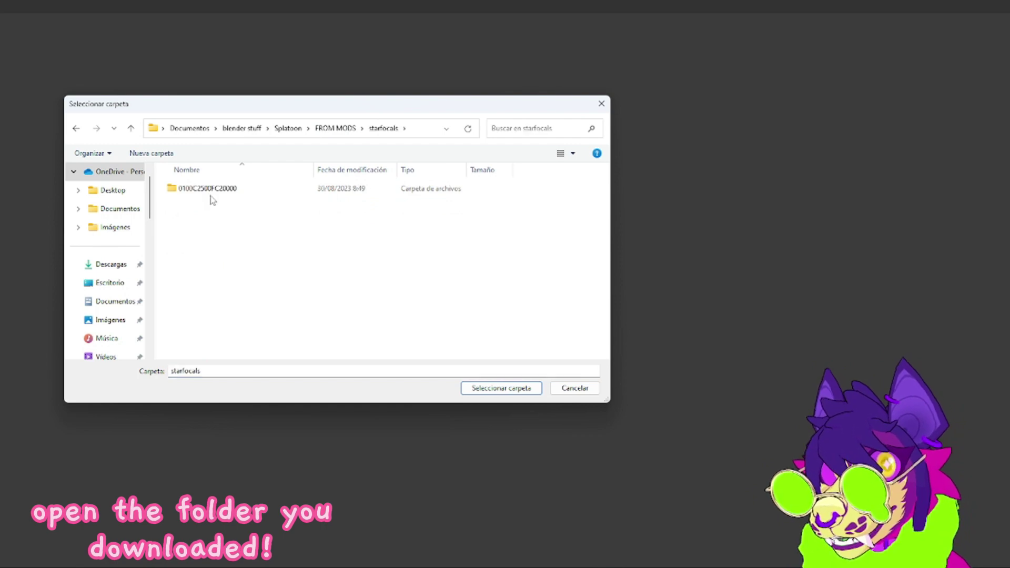
{"action": "left_click", "coordinate": [479, 389]}
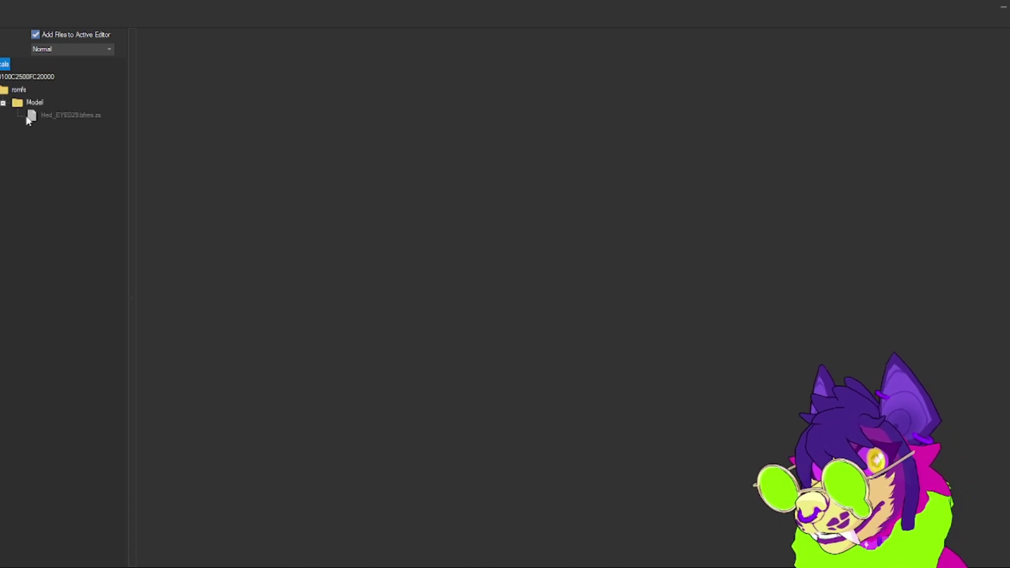
Open Hed_EYE029.bfres.zs, view the star glasses in 3D, and select the Hed_EYE029 model.
{"action": "double_click", "coordinate": [55, 114]}
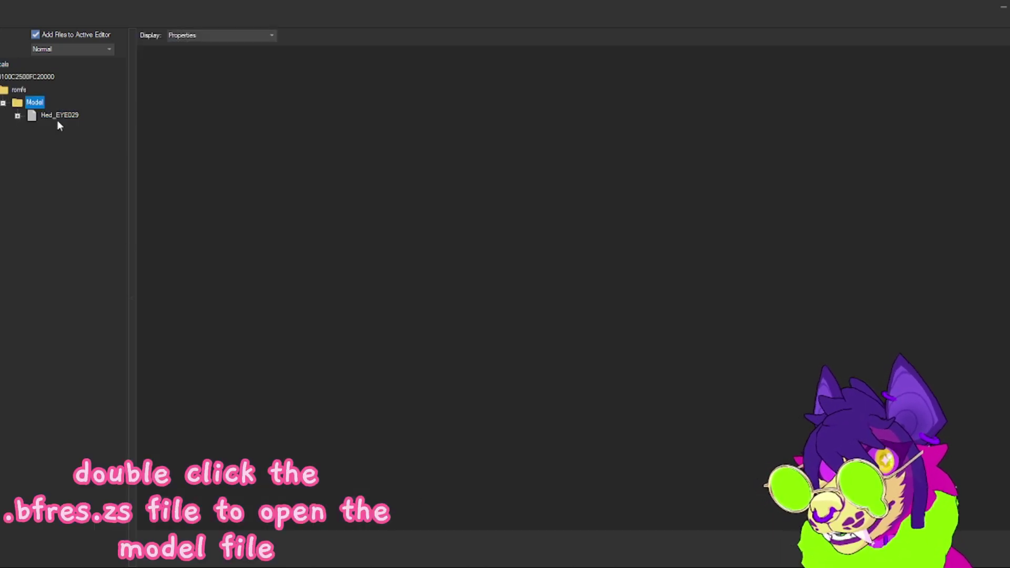
{"action": "left_click", "coordinate": [58, 116]}
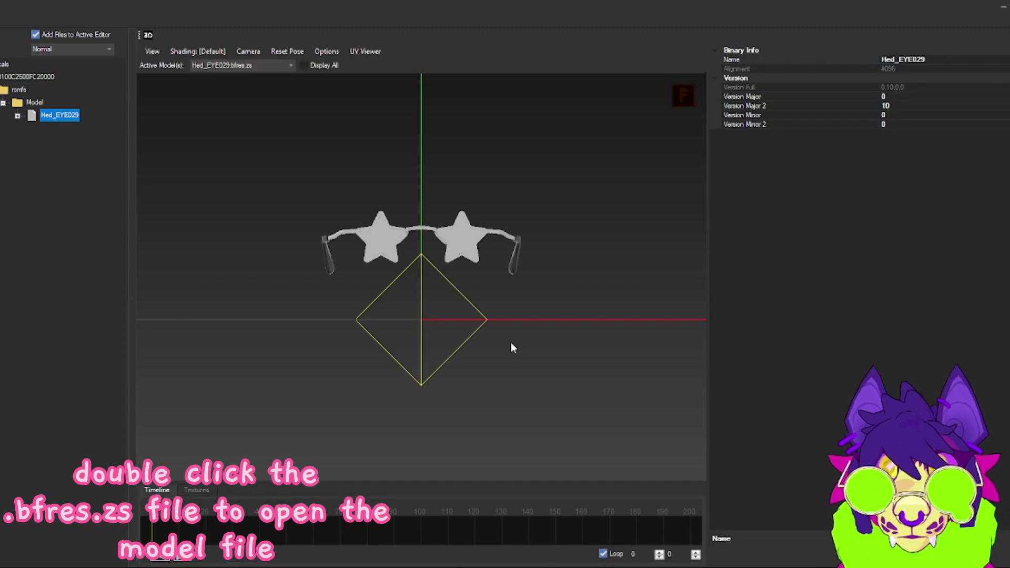
{"action": "left_click_drag", "start_coordinate": [513, 347], "coordinate": [427, 302]}
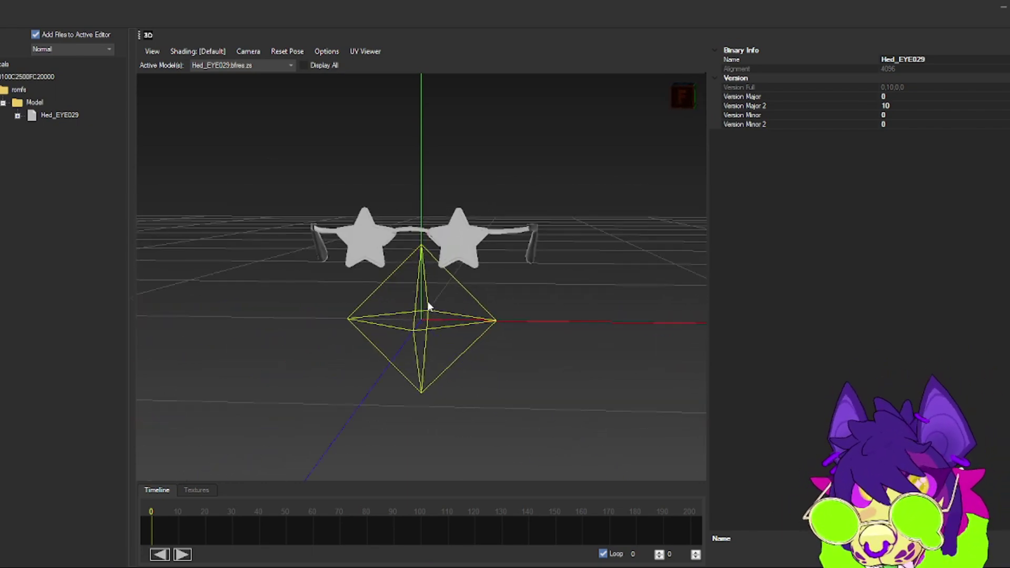
{"action": "left_click", "coordinate": [16, 117]}
{"action": "left_click", "coordinate": [16, 117]}
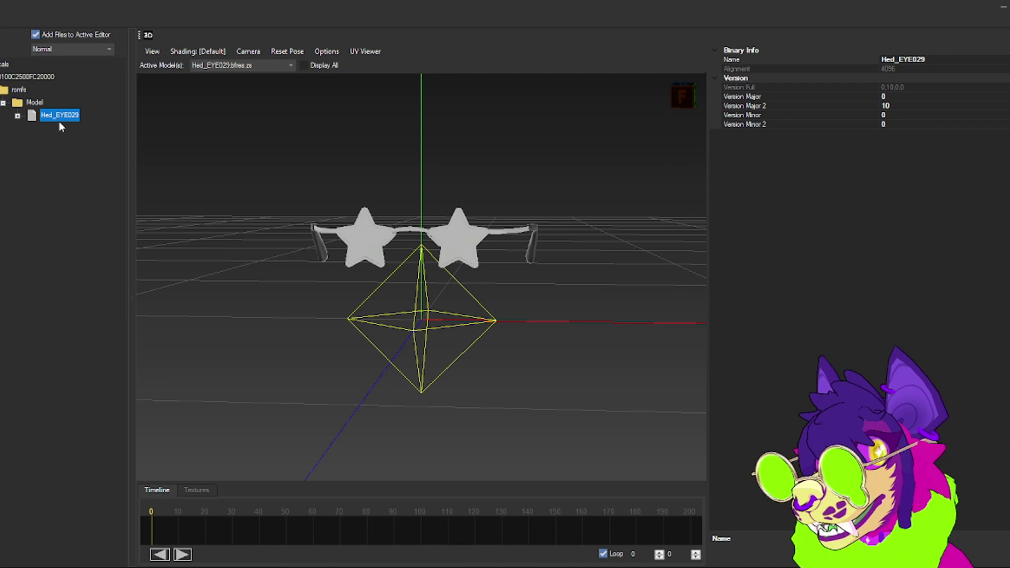
{"action": "double_click", "coordinate": [55, 121]}
{"action": "left_click", "coordinate": [87, 140]}
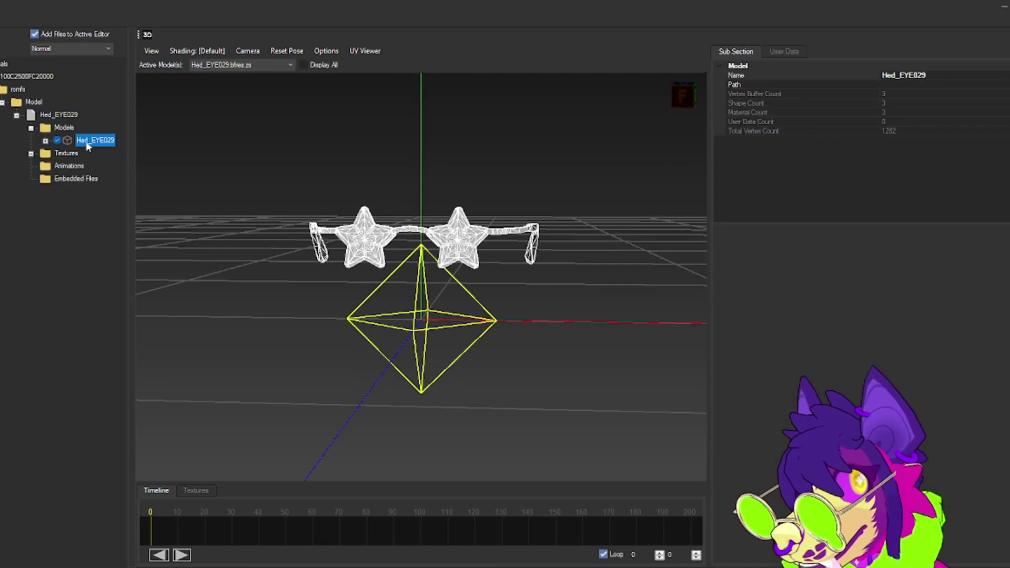
Export the Hed_EYE029 model, creating a new DAE folder as the save location.
{"action": "right_click", "coordinate": [103, 140]}
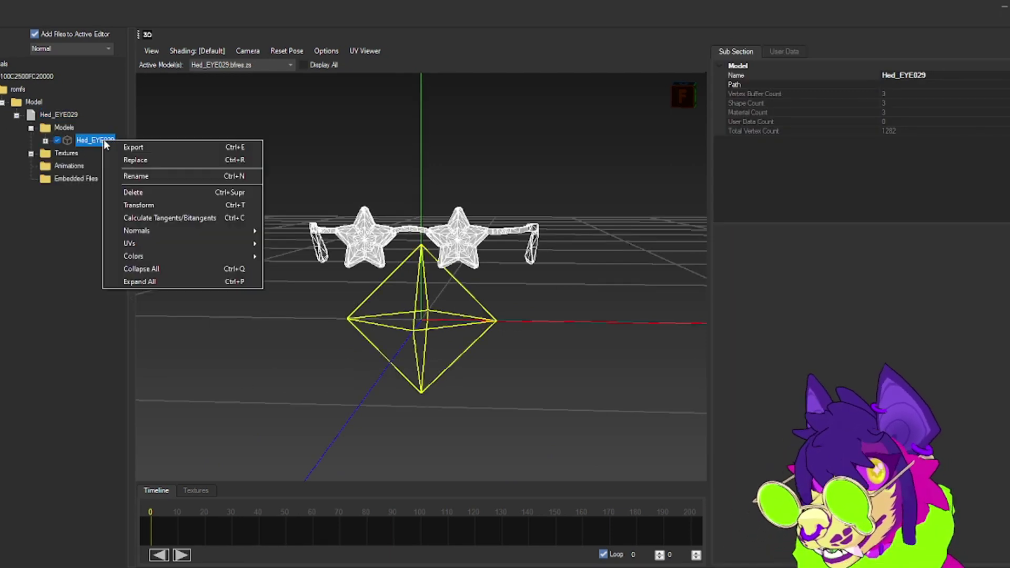
{"action": "left_click", "coordinate": [156, 147]}
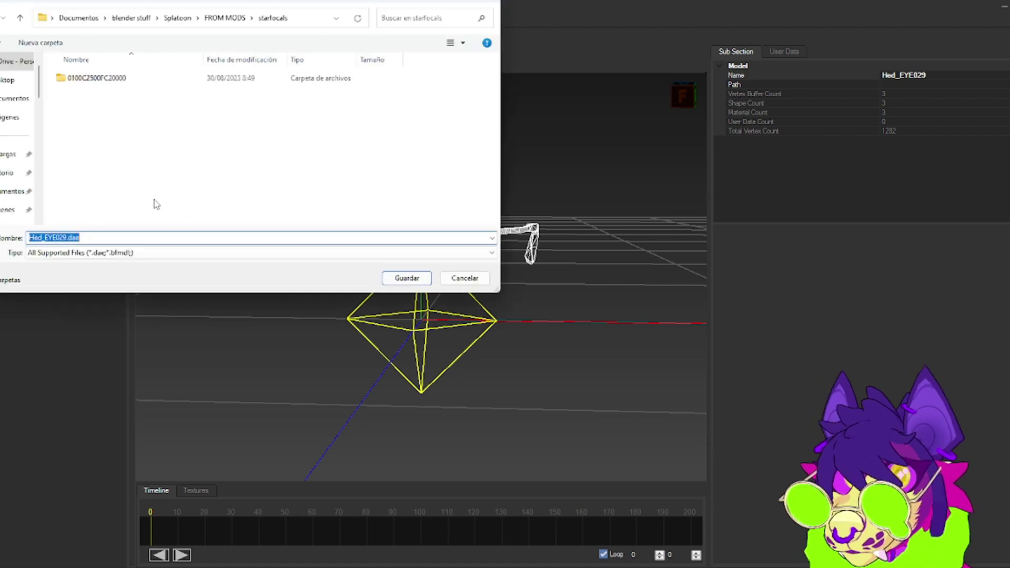
{"action": "right_click", "coordinate": [118, 156]}
{"action": "left_click", "coordinate": [299, 305]}
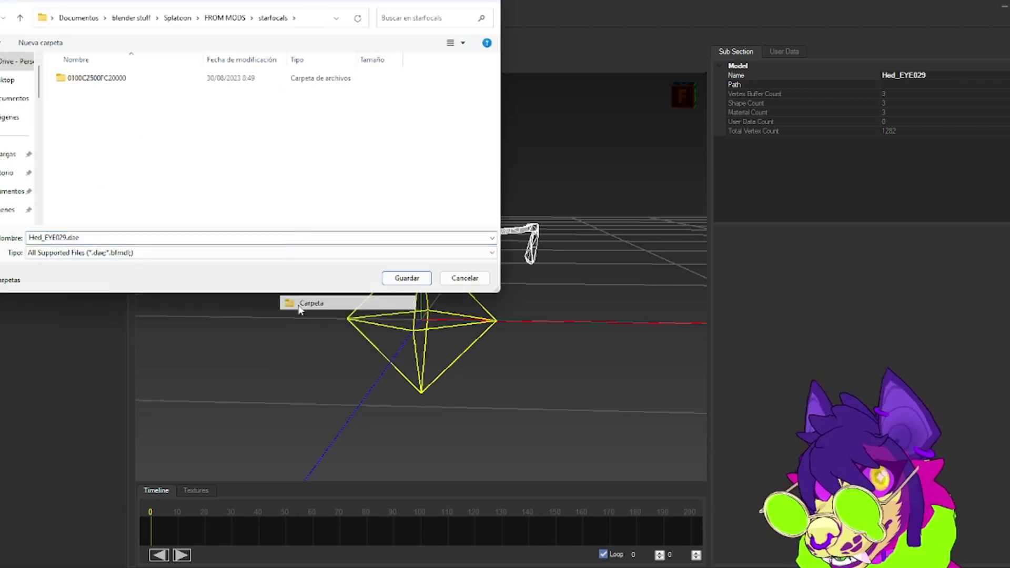
{"action": "type", "text": "DAE"}
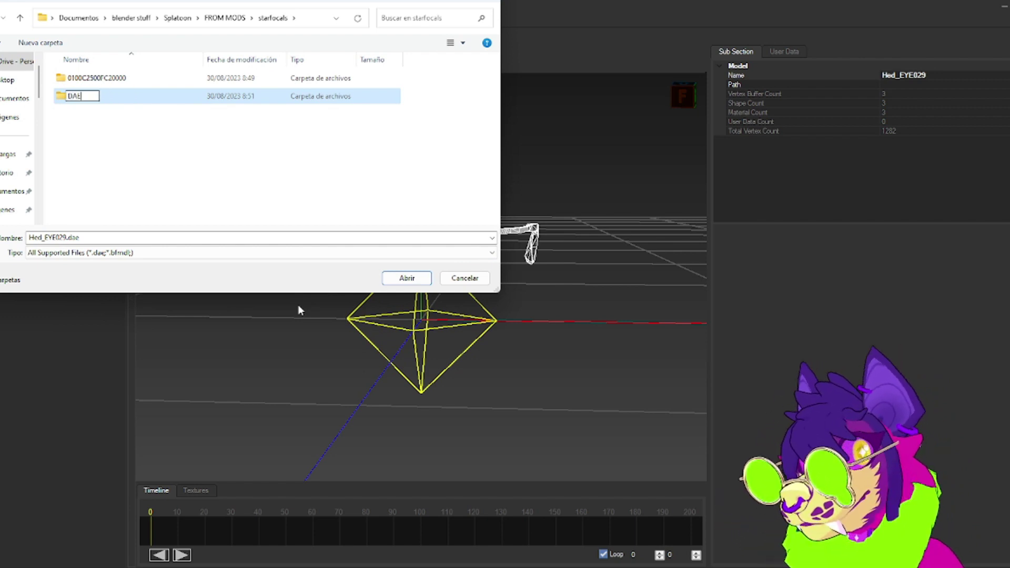
{"action": "key", "text": "Return"}
{"action": "double_click", "coordinate": [126, 98]}
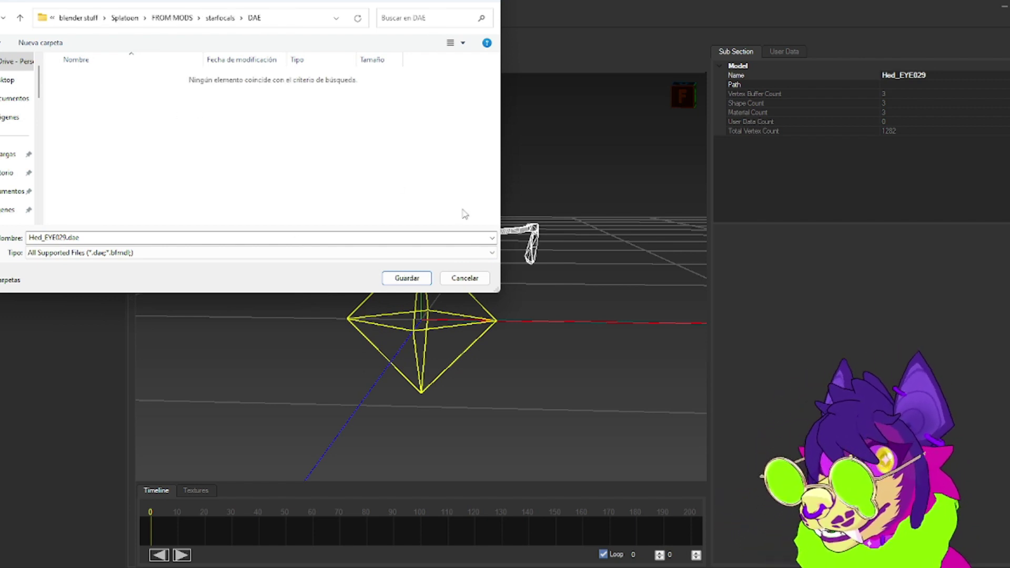
Save as Hed_EYE029.dae with DAE (*.dae) type, accept the export settings, and close Switch Toolbox.
{"action": "left_click", "coordinate": [129, 253]}
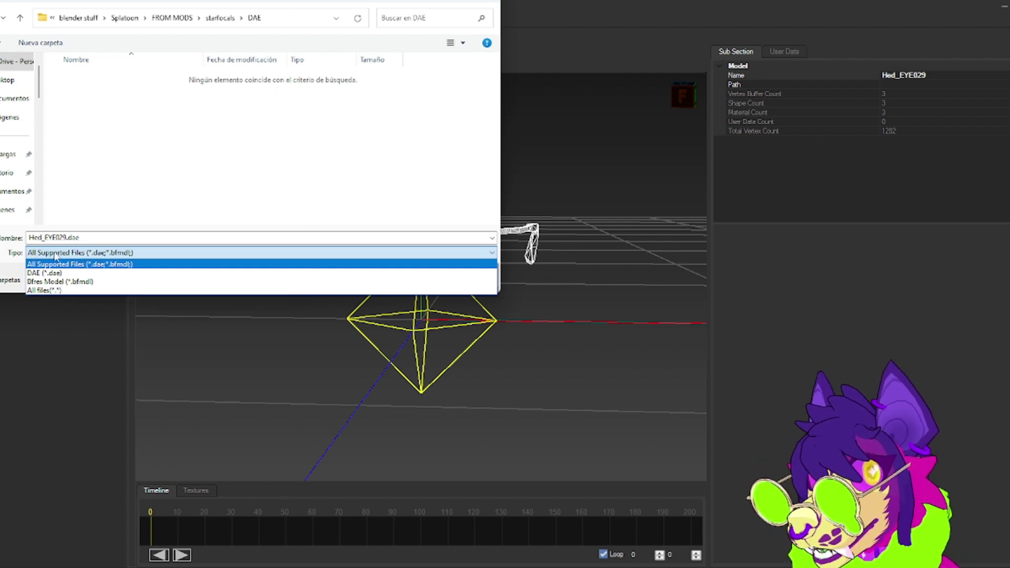
{"action": "left_click", "coordinate": [78, 274]}
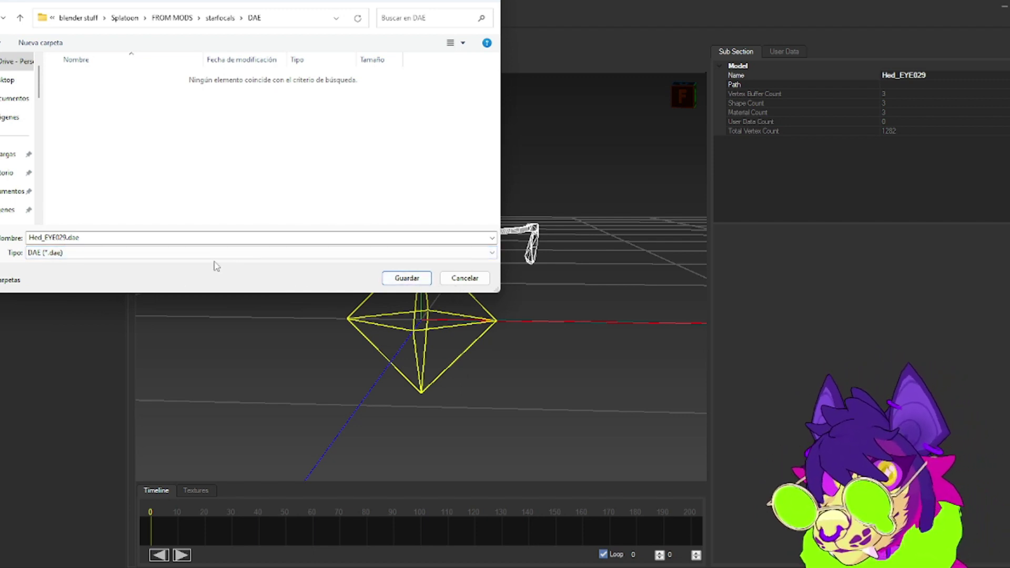
{"action": "left_click", "coordinate": [177, 255]}
{"action": "left_click", "coordinate": [178, 256]}
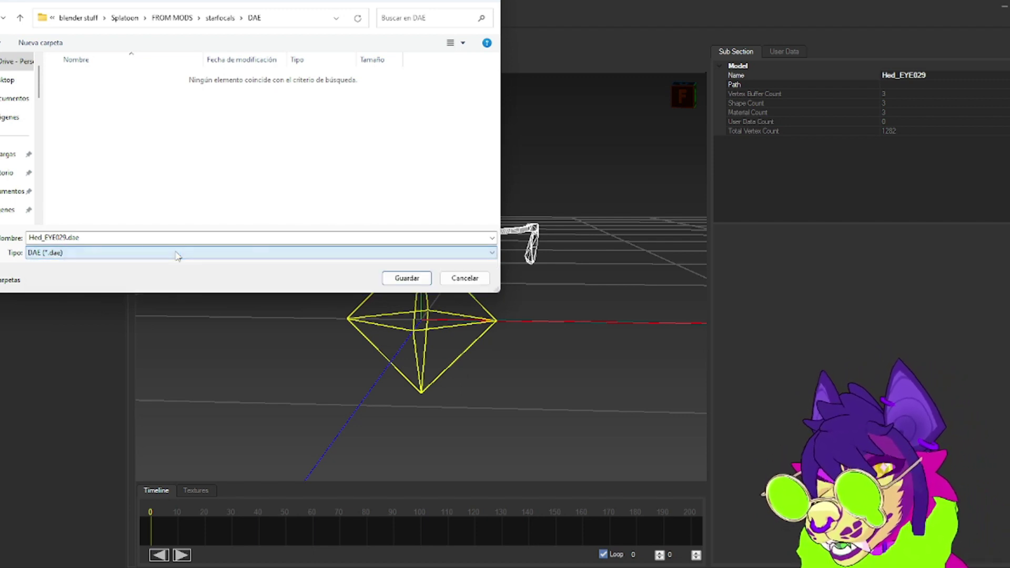
{"action": "left_click", "coordinate": [402, 280]}
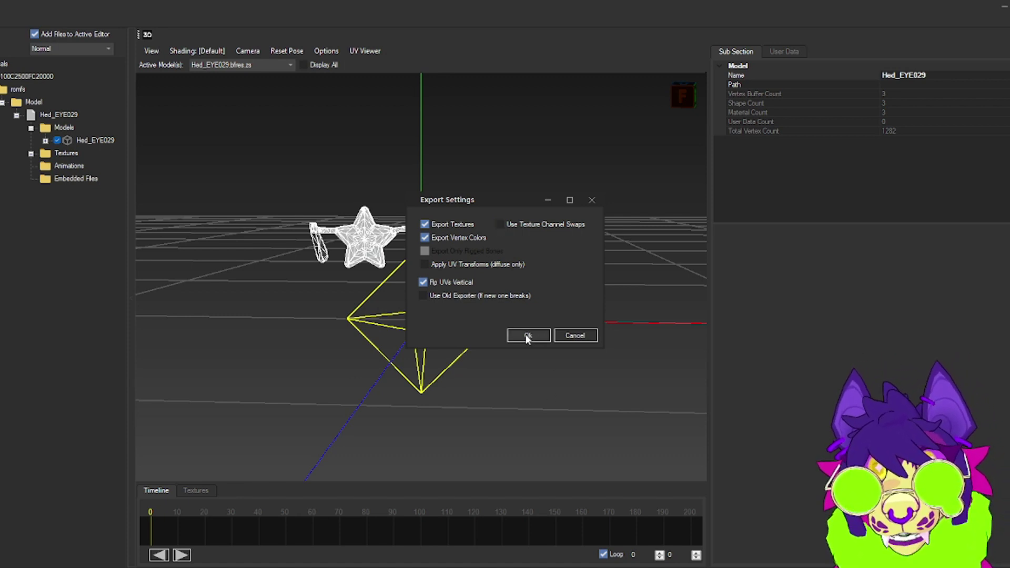
{"action": "left_click", "coordinate": [526, 335]}
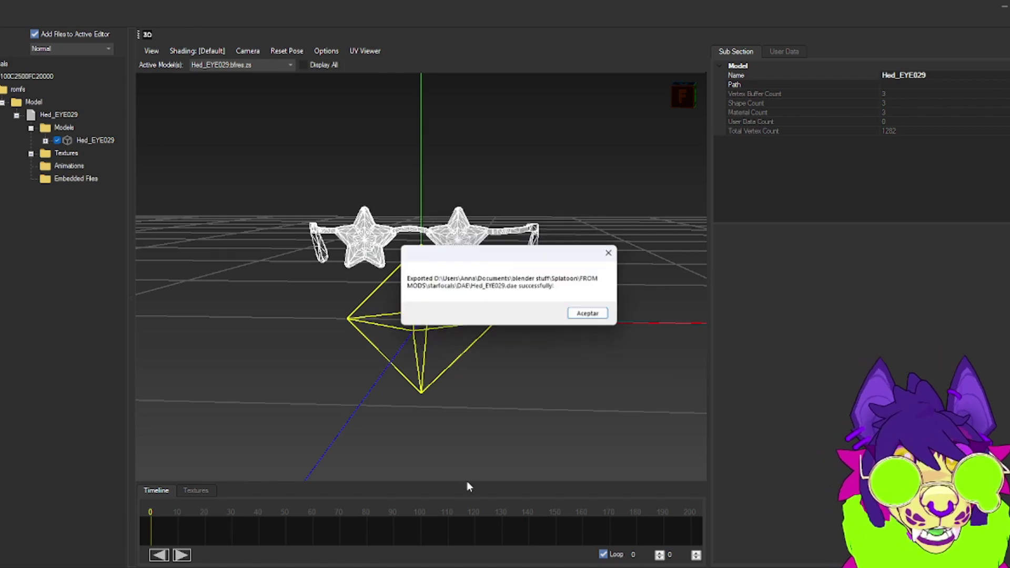
{"action": "left_click", "coordinate": [593, 316]}
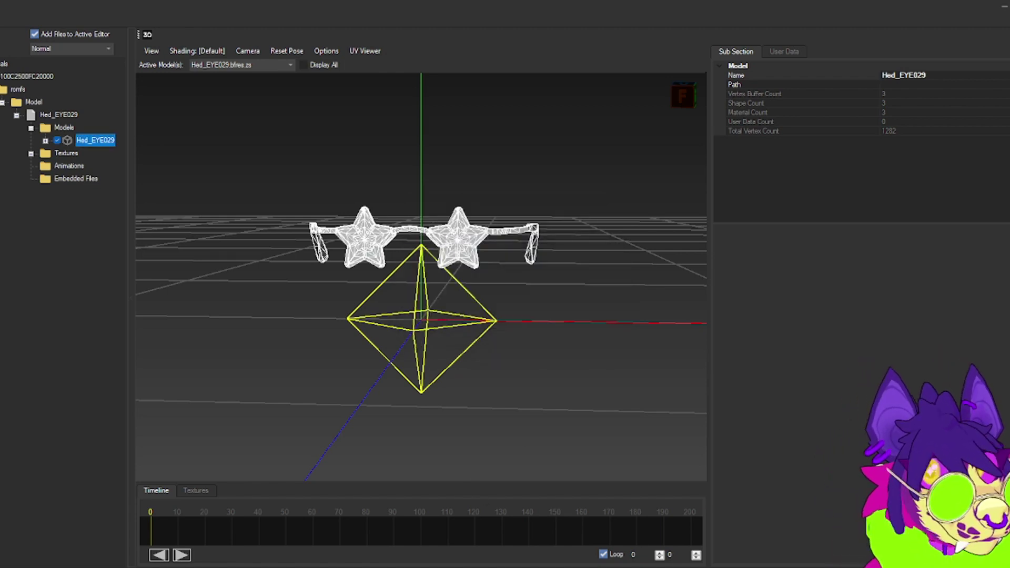
{"action": "key", "text": "alt+F4"}
{"action": "left_click", "coordinate": [521, 295]}
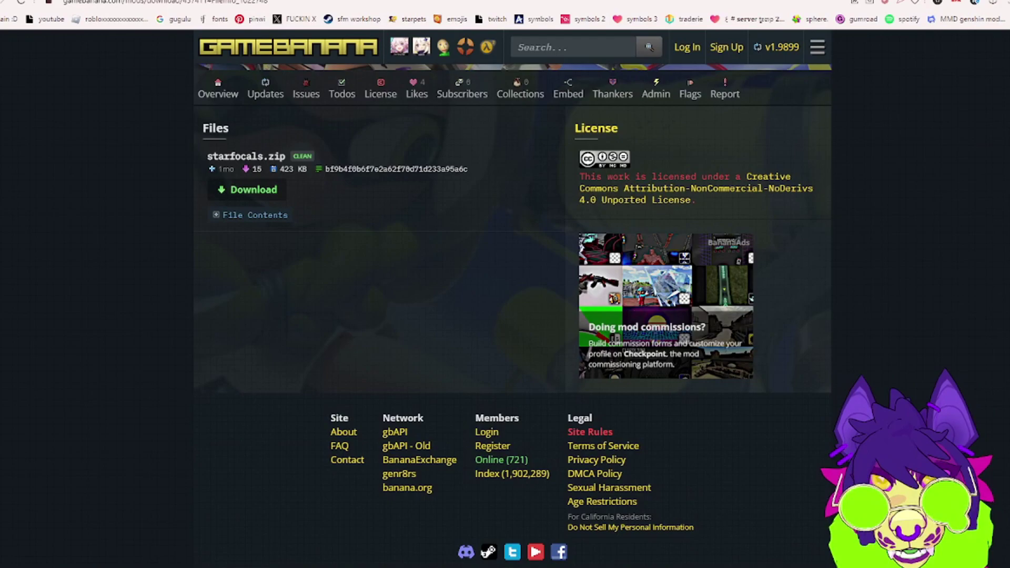
Launch Blender and go to File > Import to find the Collada (.dae) option.
{"action": "key", "text": "super"}
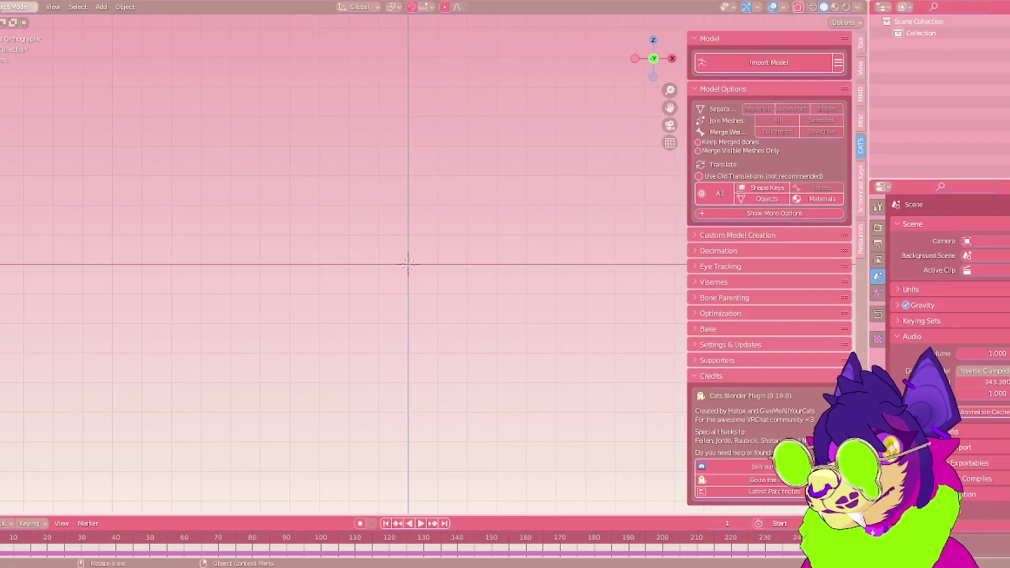
{"action": "left_click", "coordinate": [0, 7]}
{"action": "left_click", "coordinate": [0, 6]}
{"action": "mouse_move", "coordinate": [32, 159]}
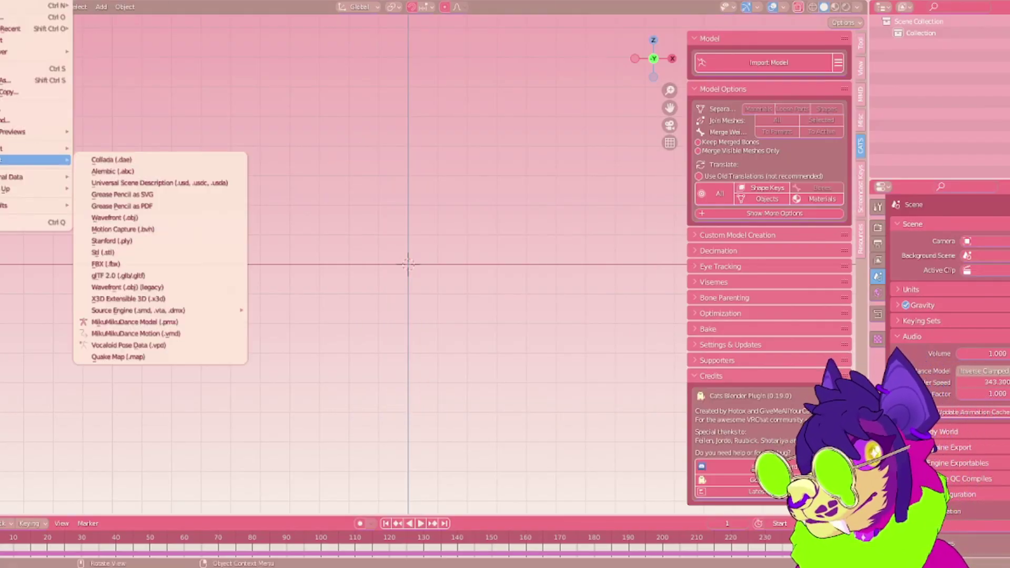